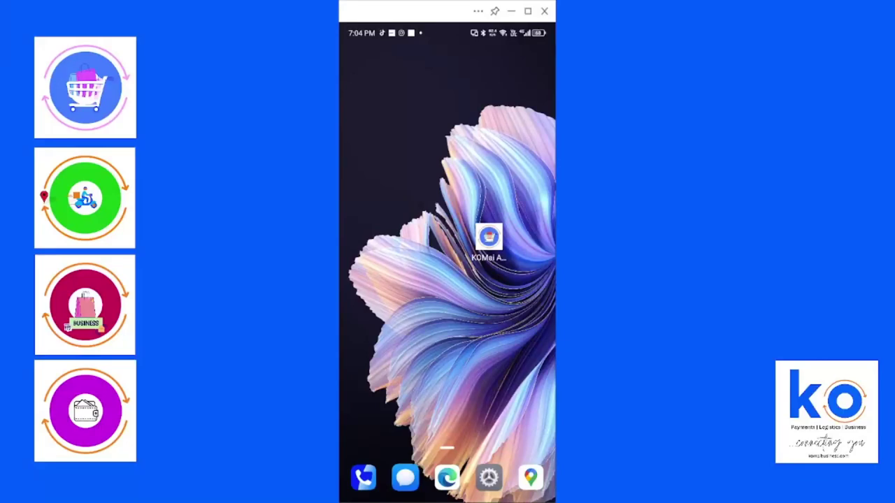
# Launch KOMai and start a new parcel delivery's pickup location from the sender details form
pyautogui.click(489, 238)
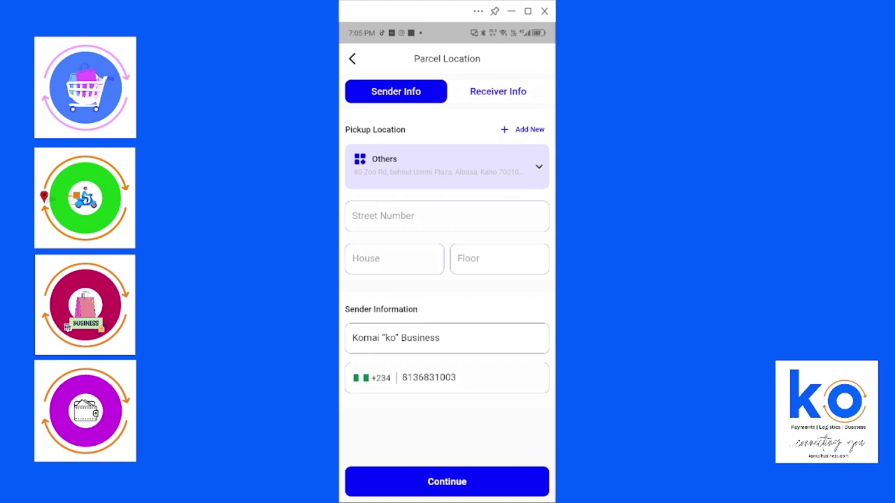
pyautogui.click(447, 167)
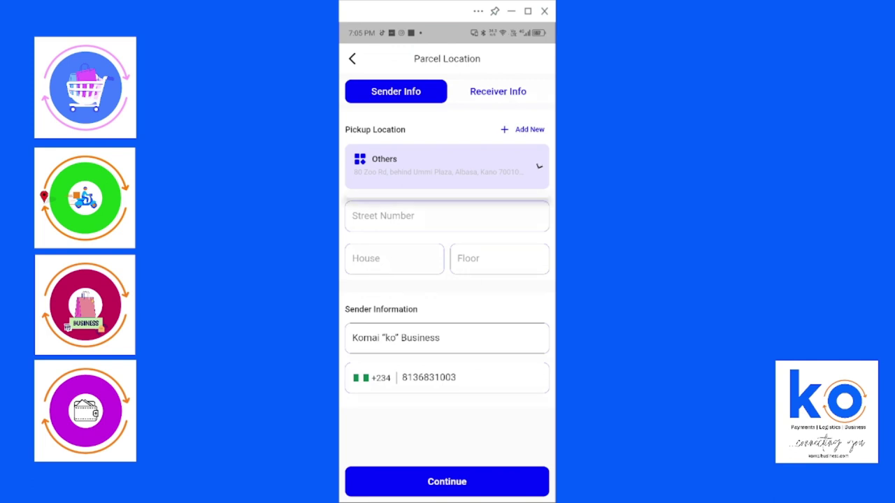
# Search 'Sabon Gari Kano' on the map and pick it as the pickup location
pyautogui.click(447, 209)
pyautogui.click(529, 129)
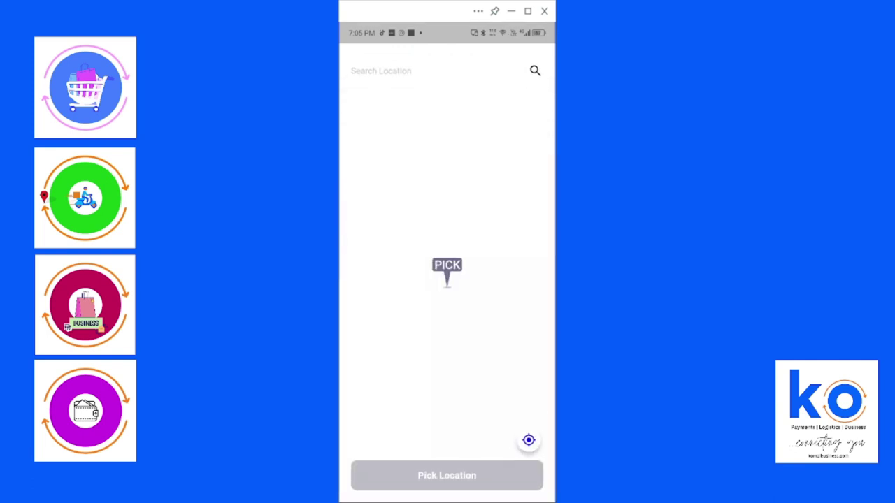
pyautogui.click(447, 67)
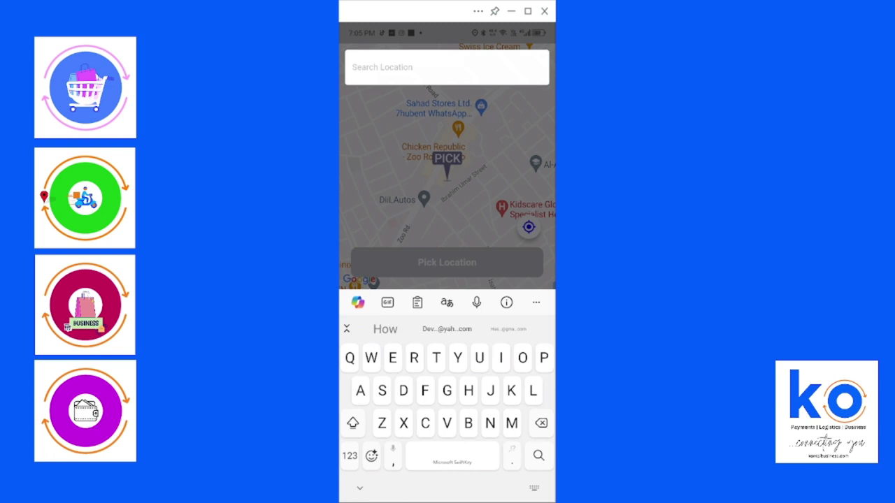
pyautogui.write('Sa')
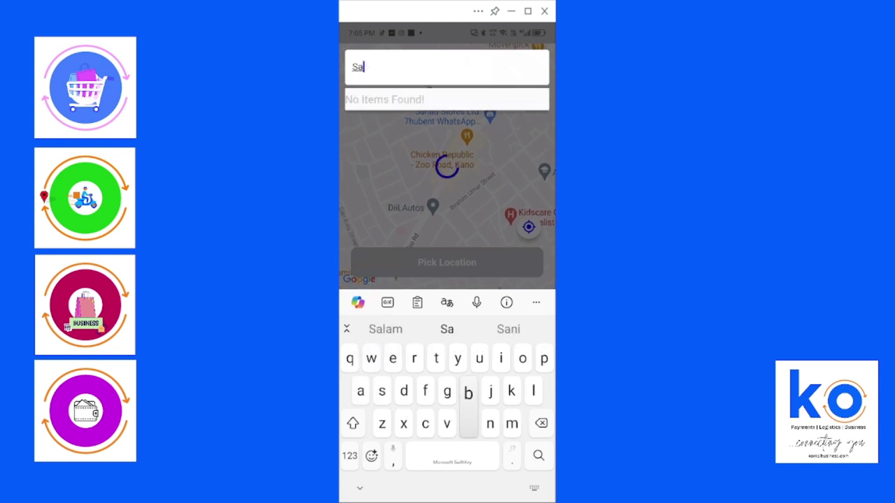
pyautogui.write('bon Gari')
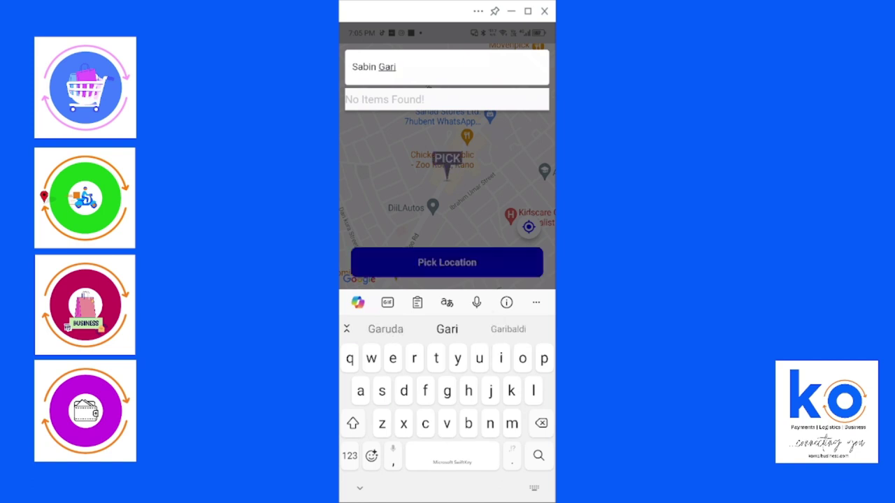
pyautogui.write(' Kan')
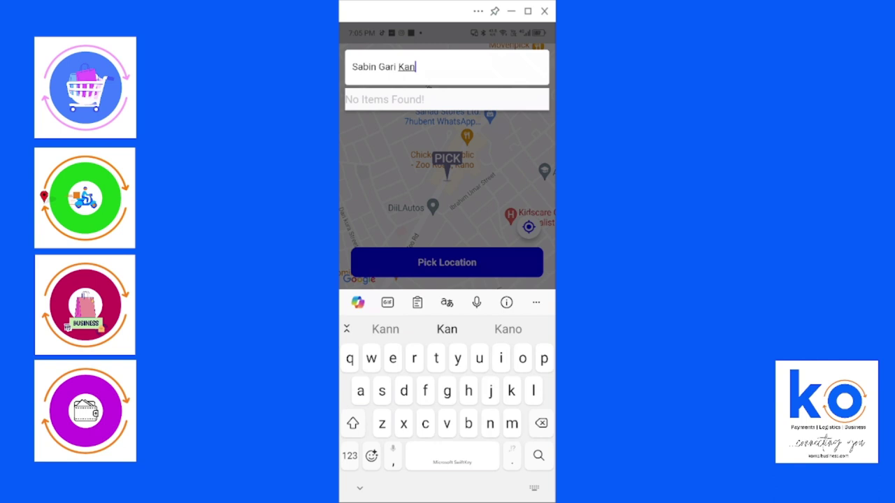
pyautogui.write('o')
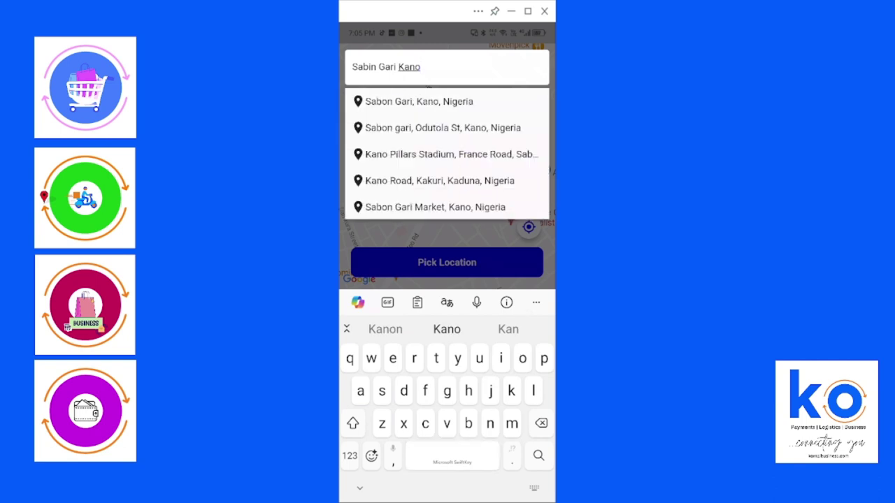
pyautogui.click(419, 102)
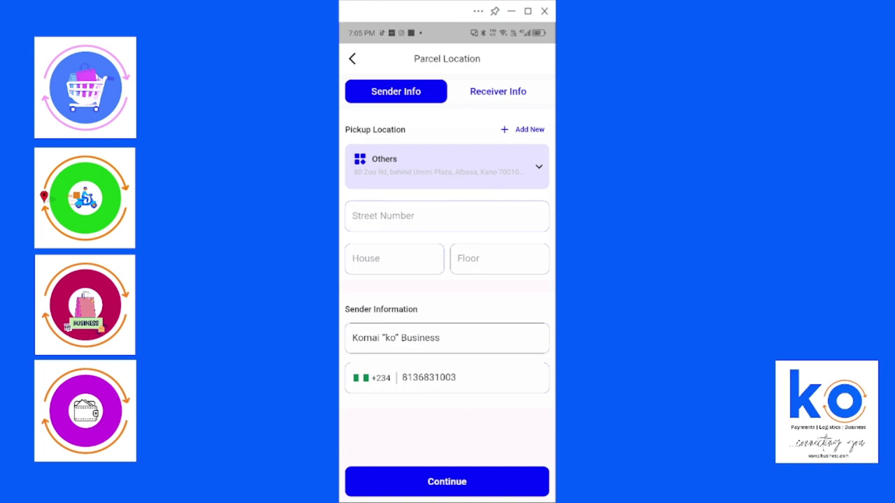
pyautogui.click(420, 216)
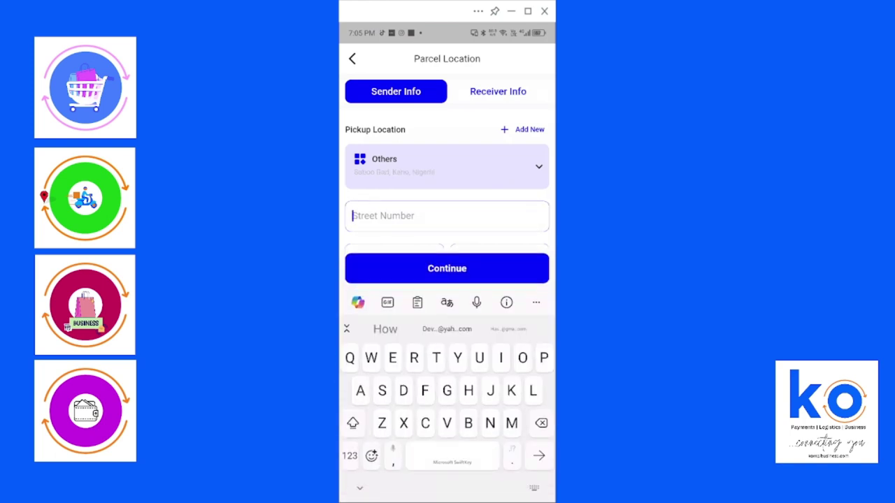
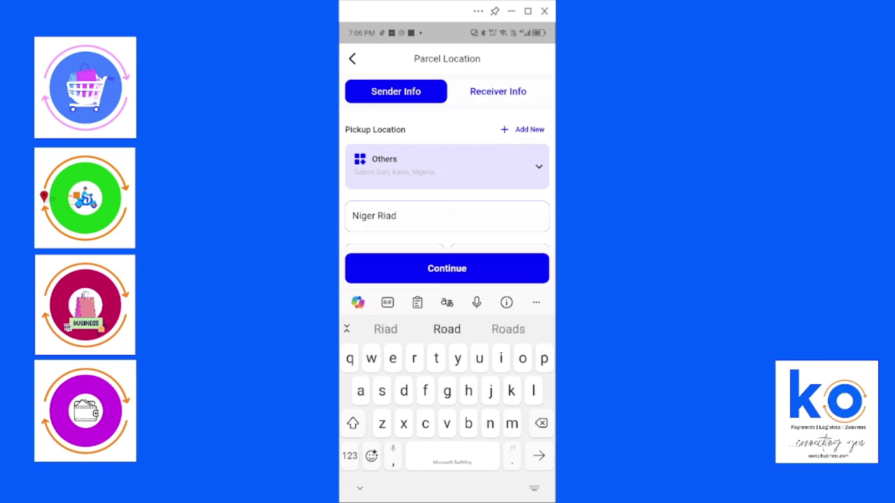
pyautogui.click(446, 328)
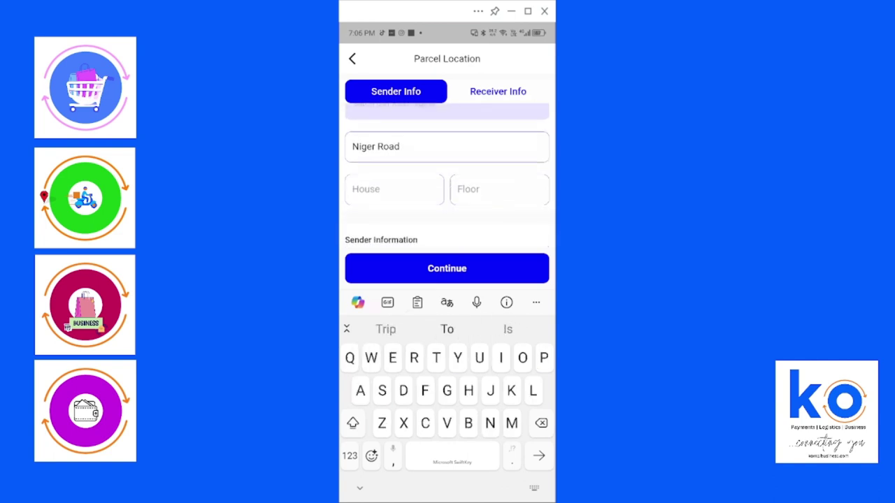
pyautogui.click(394, 189)
pyautogui.click(349, 456)
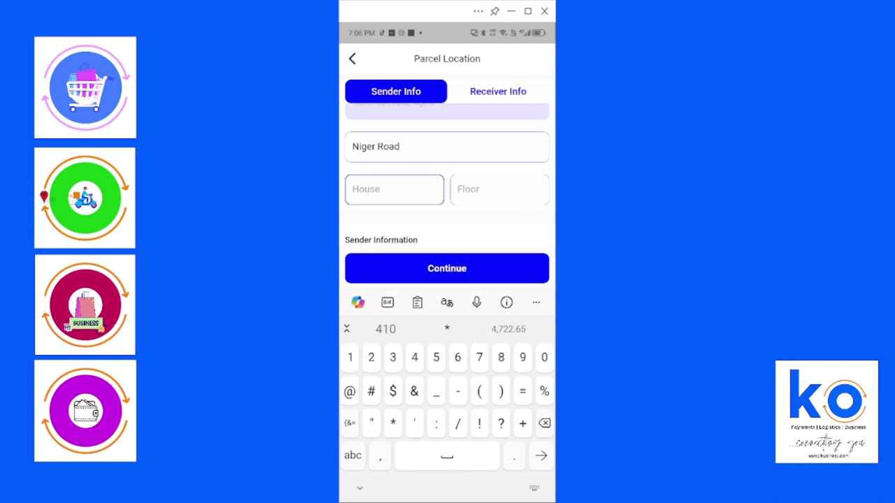
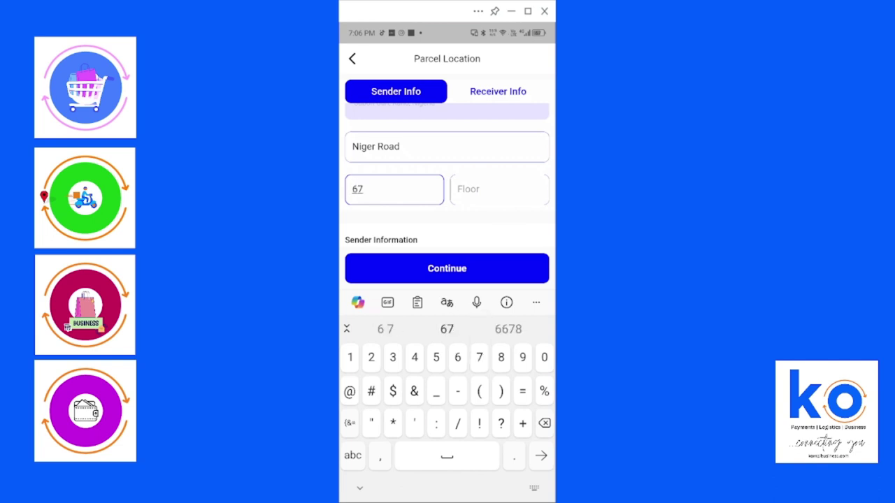
pyautogui.click(499, 189)
pyautogui.click(349, 455)
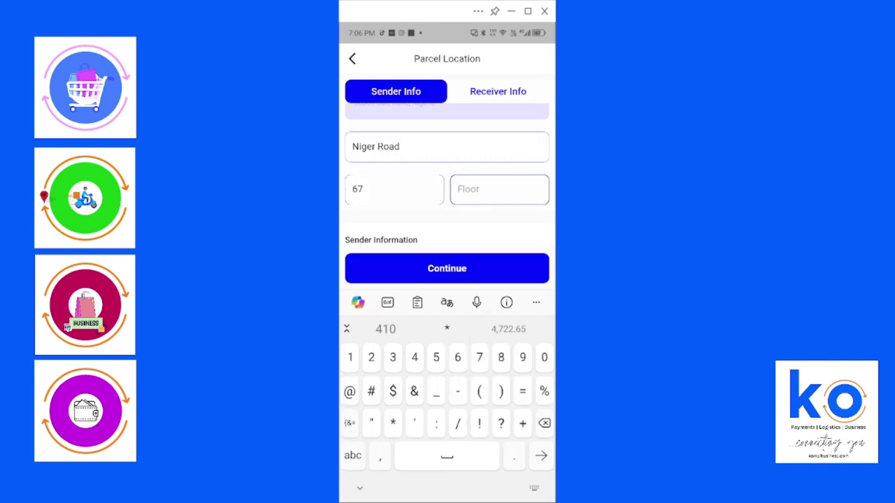
pyautogui.write('2')
pyautogui.scroll(-2, 447, 181)
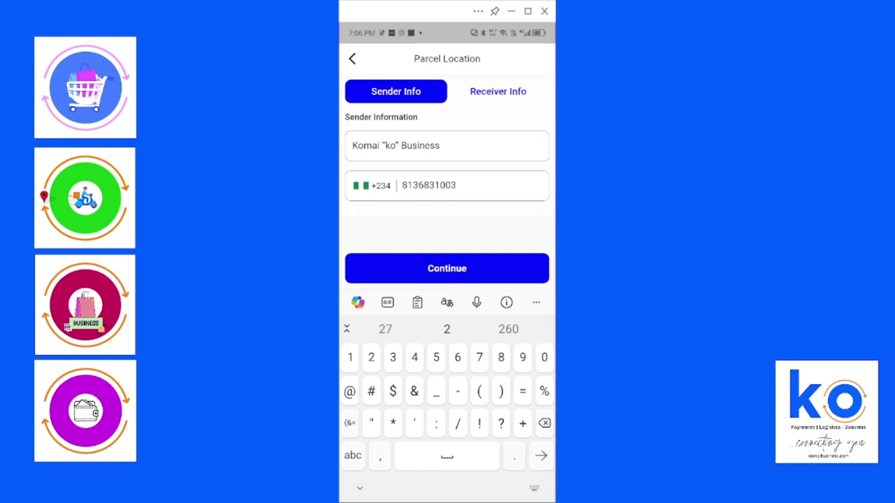
# Continue to Receiver Info and search the delivery location for 'Sharada'
pyautogui.press('Return')
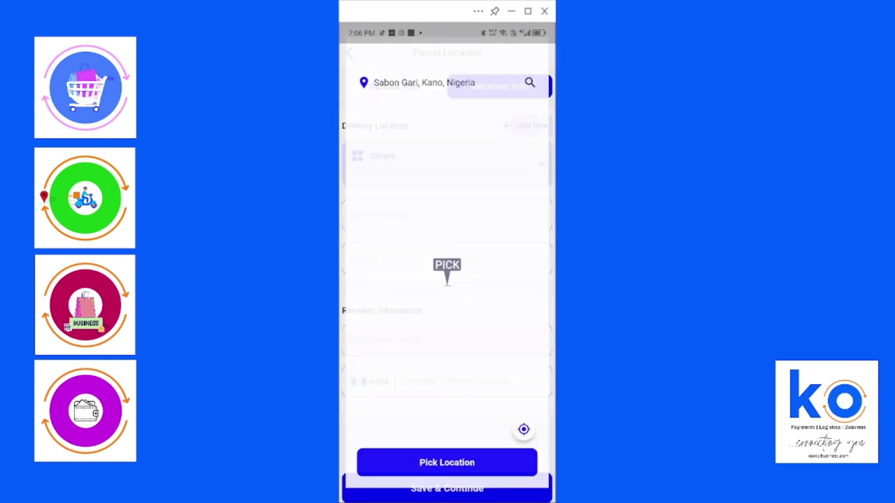
pyautogui.click(422, 71)
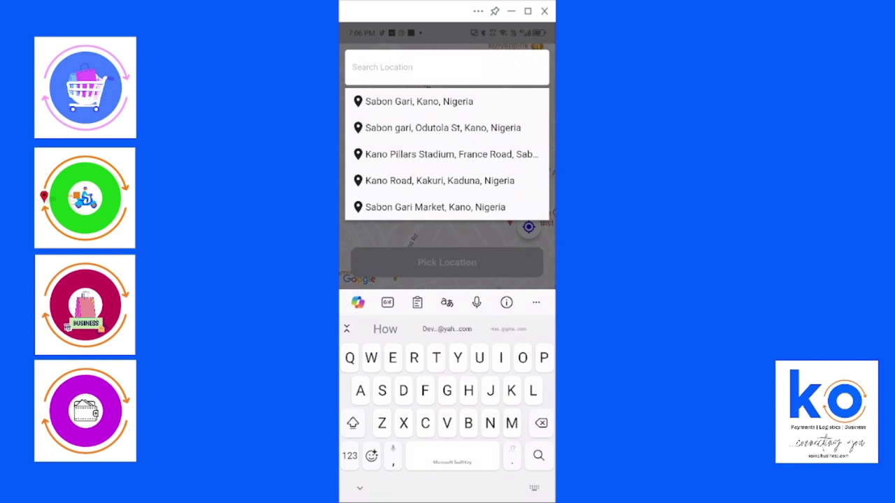
pyautogui.write('Sharad')
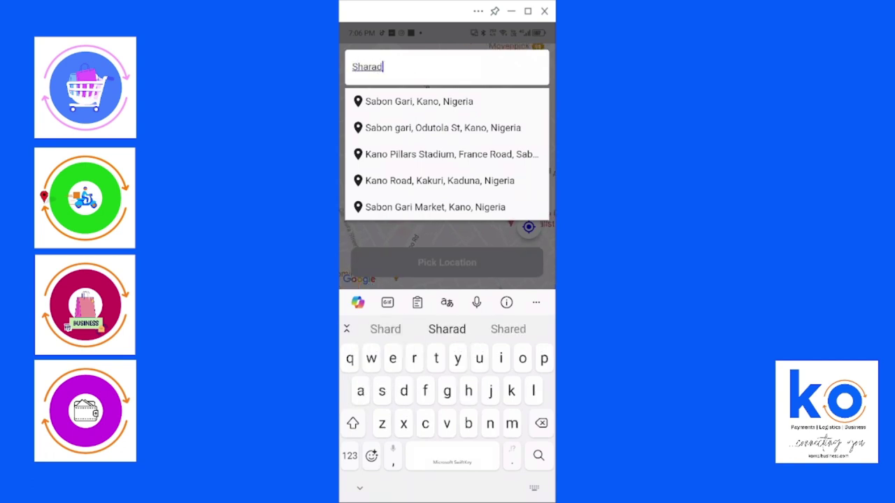
pyautogui.write('a')
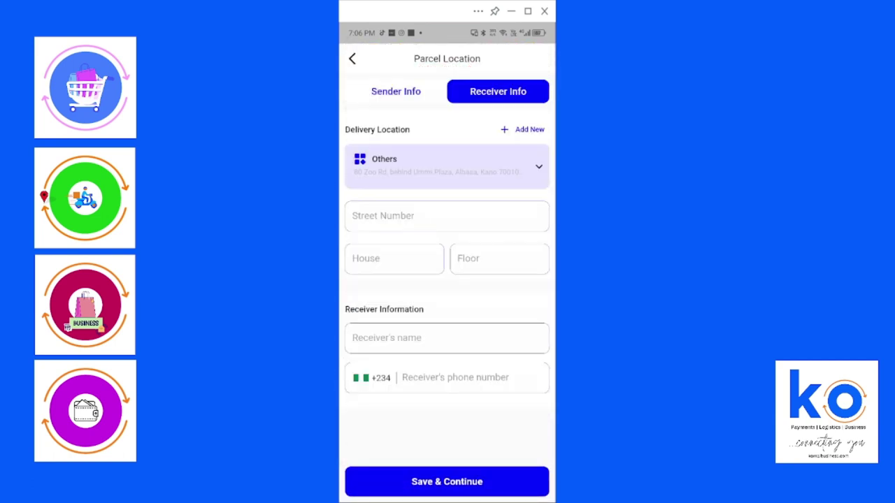
# Enter 'Gosa' as the receiver's street number
pyautogui.click(447, 216)
pyautogui.write('Go')
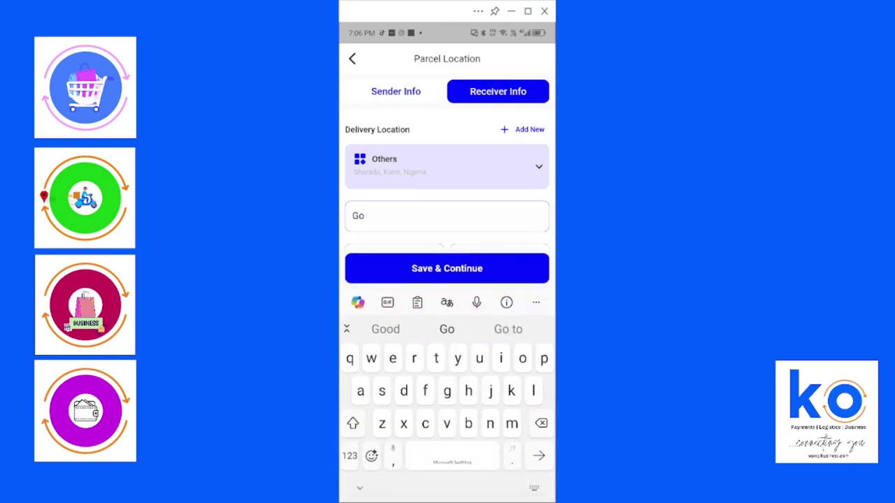
pyautogui.write('sa')
pyautogui.press('Return')
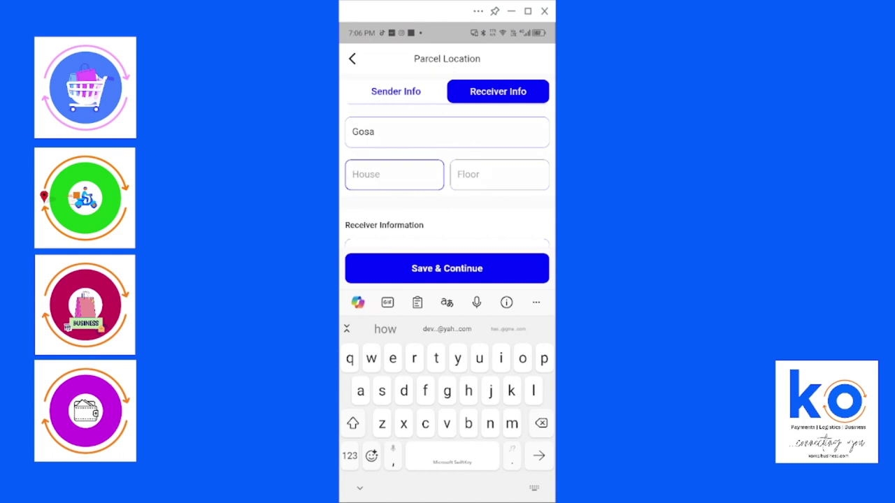
# Set the receiver's name to Manager and enter the receiver's phone number
pyautogui.scroll(-3, 447, 182)
pyautogui.click(447, 159)
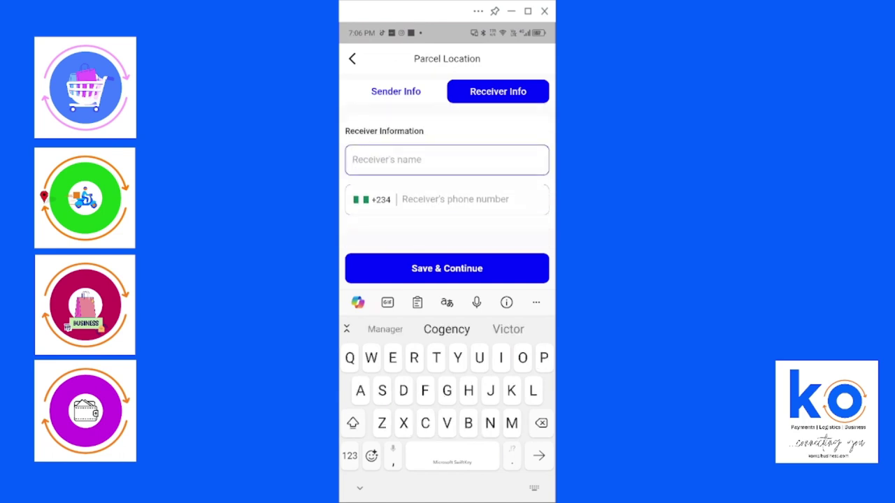
pyautogui.click(385, 329)
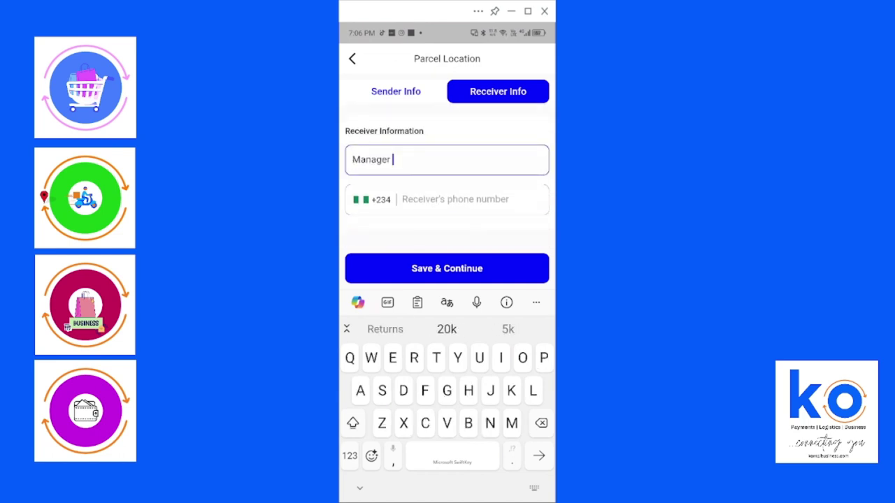
pyautogui.click(454, 199)
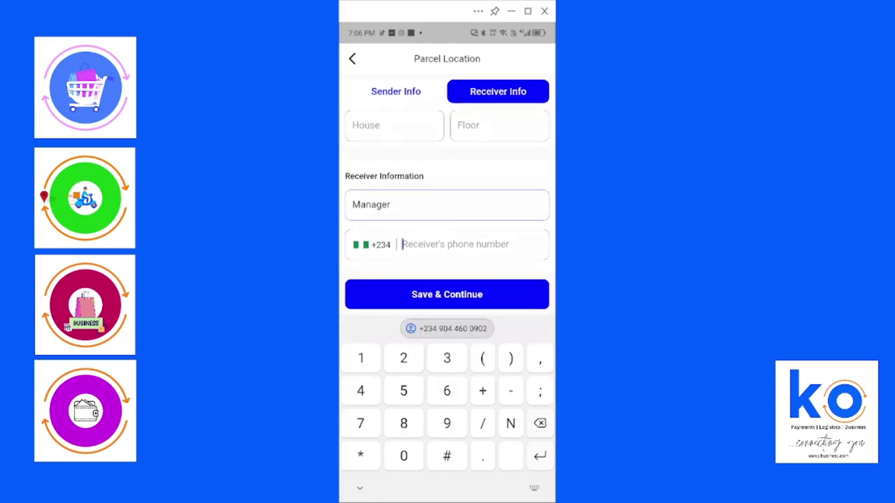
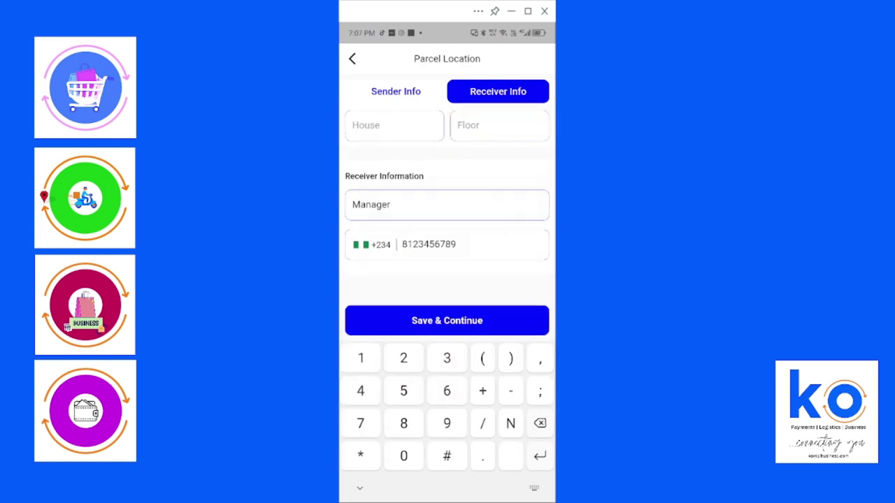
# Save receiver details and review the summary: ₦2,393 delivery, ₦150 service, ₦2543 total
pyautogui.click(447, 320)
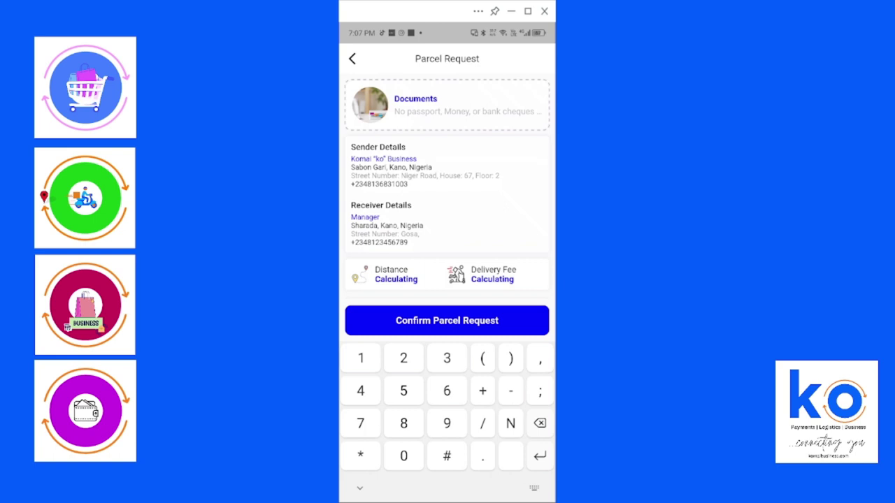
pyautogui.scroll(-2, 448, 181)
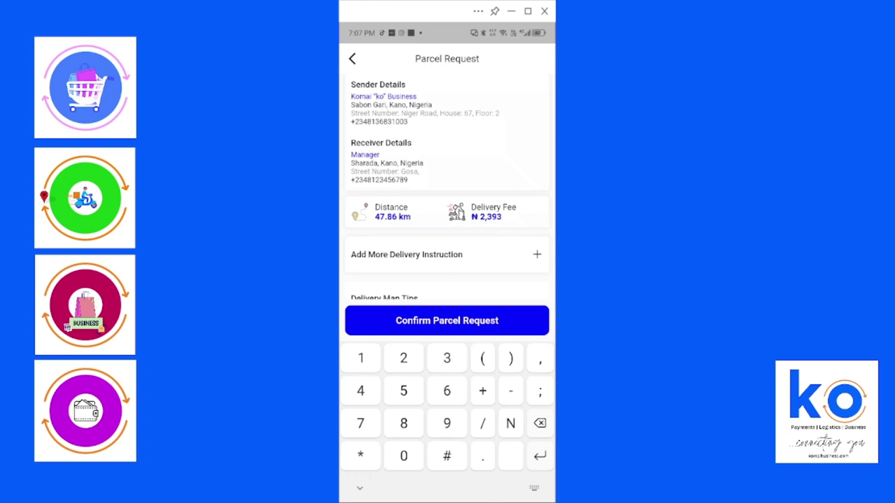
pyautogui.scroll(1, 447, 182)
pyautogui.scroll(-2, 447, 182)
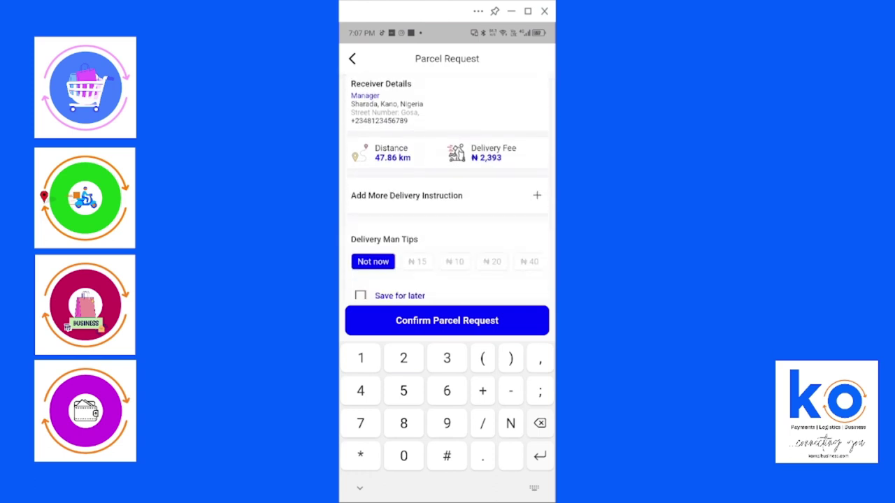
pyautogui.scroll(-1, 447, 188)
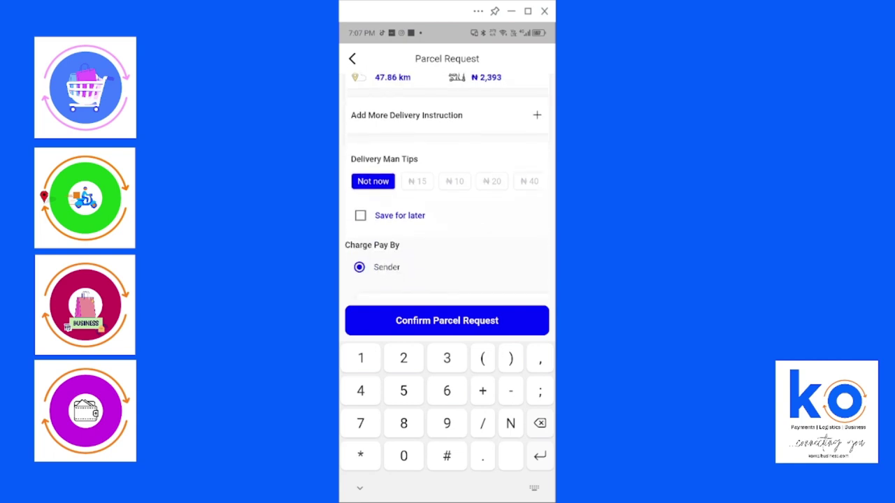
pyautogui.hscroll(2, 448, 181)
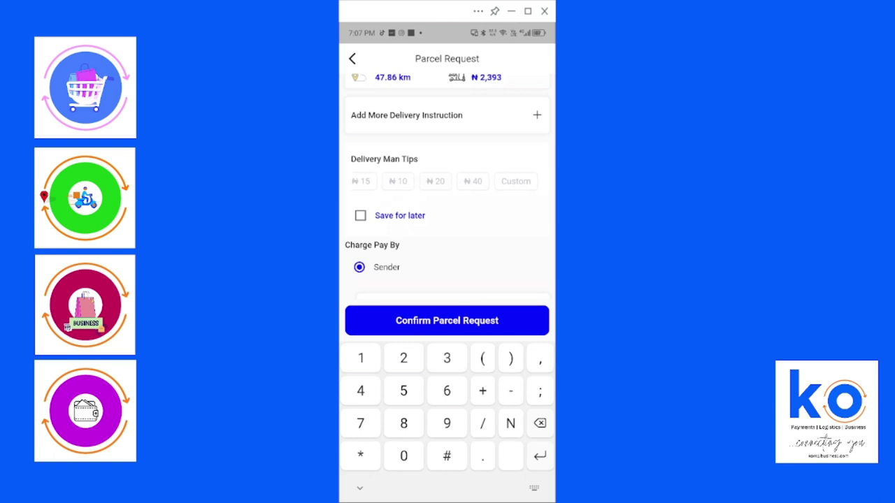
pyautogui.scroll(-1, 448, 188)
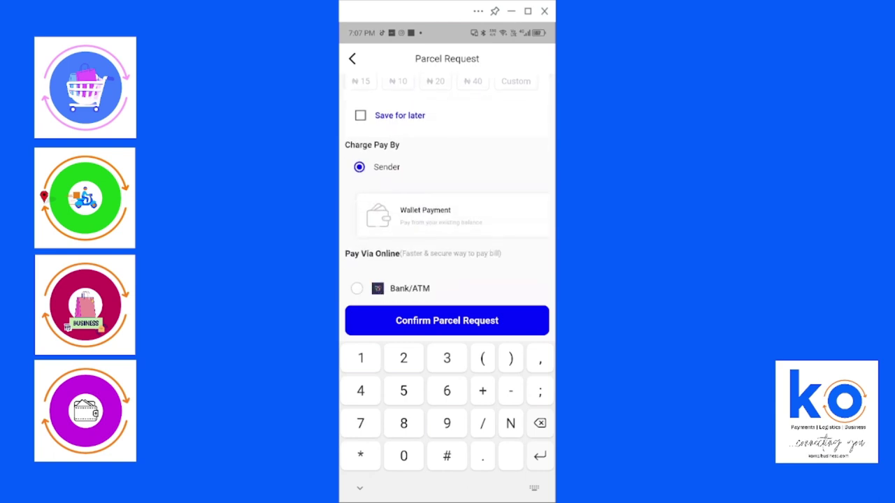
pyautogui.scroll(-1, 448, 189)
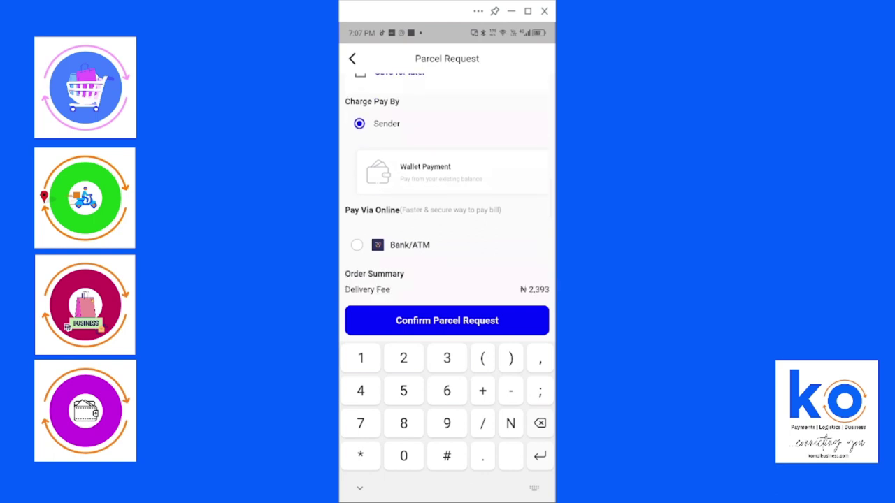
pyautogui.scroll(-1, 447, 189)
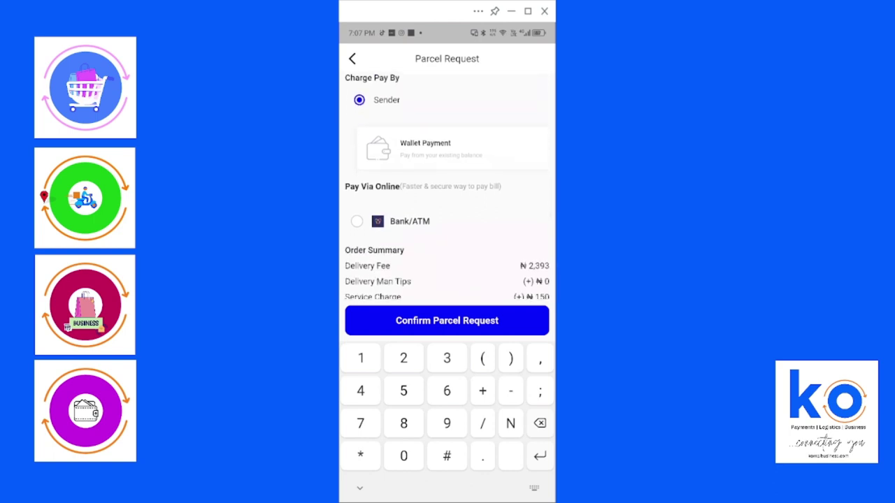
pyautogui.scroll(-1, 448, 189)
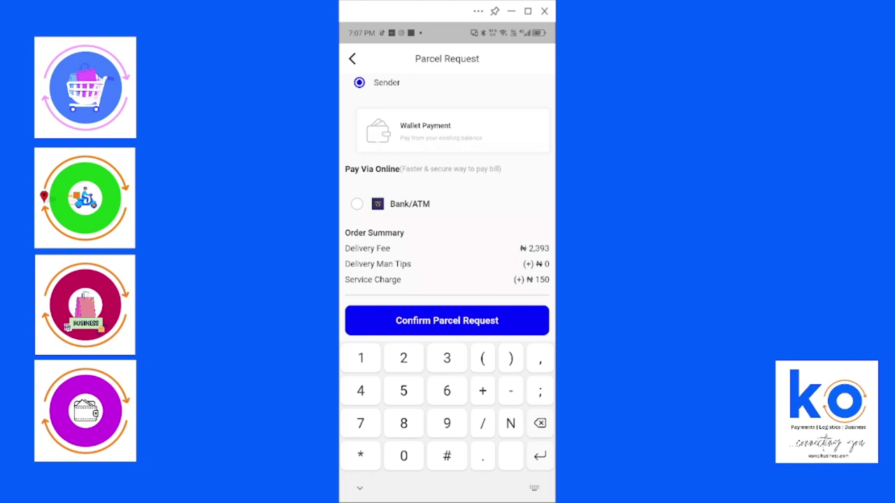
pyautogui.scroll(-1, 447, 210)
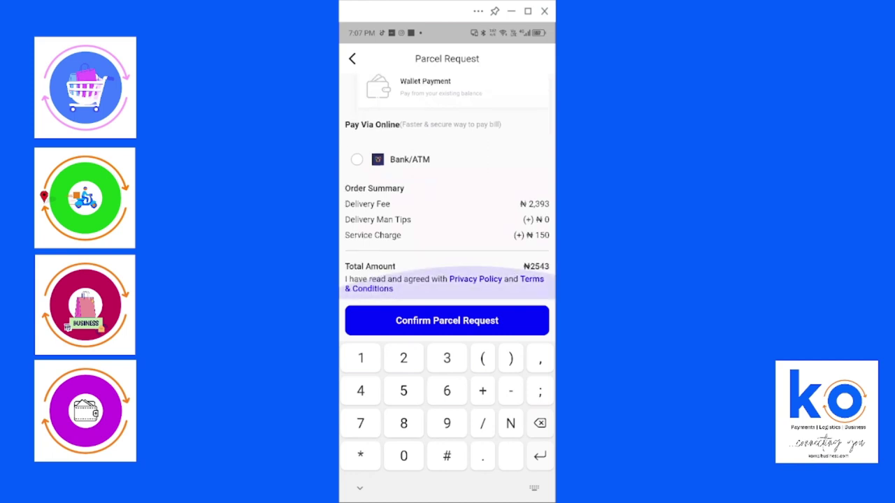
# Choose Bank/ATM online payment and confirm the parcel request to get transfer details for NGN 2543
pyautogui.click(356, 159)
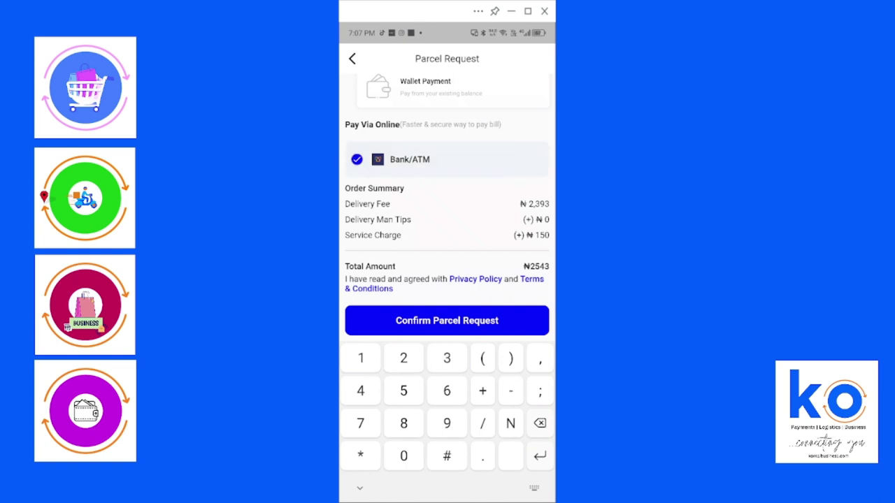
pyautogui.click(446, 320)
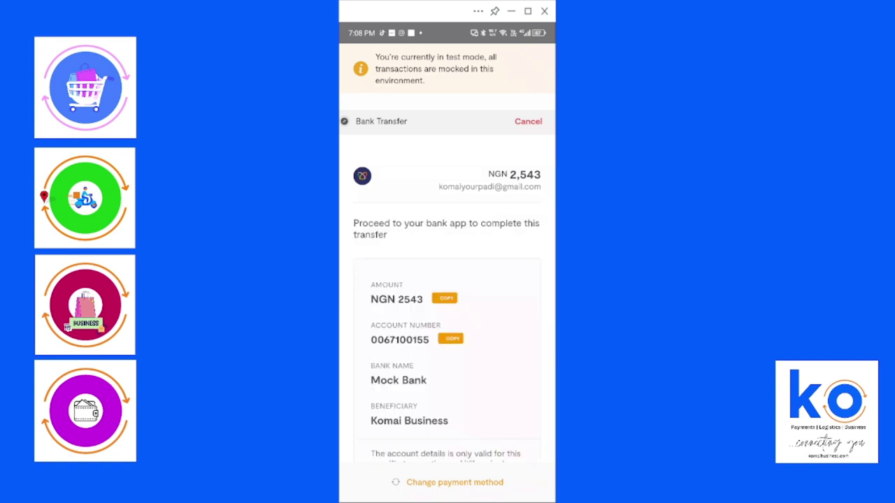
# Declare the NGN 2543 bank transfer as made to start payment confirmation
pyautogui.scroll(-2, 446, 253)
pyautogui.click(447, 362)
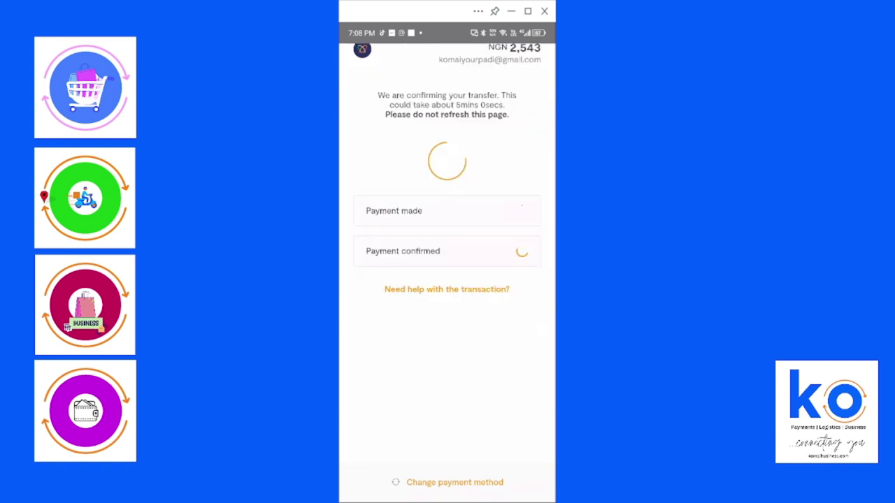